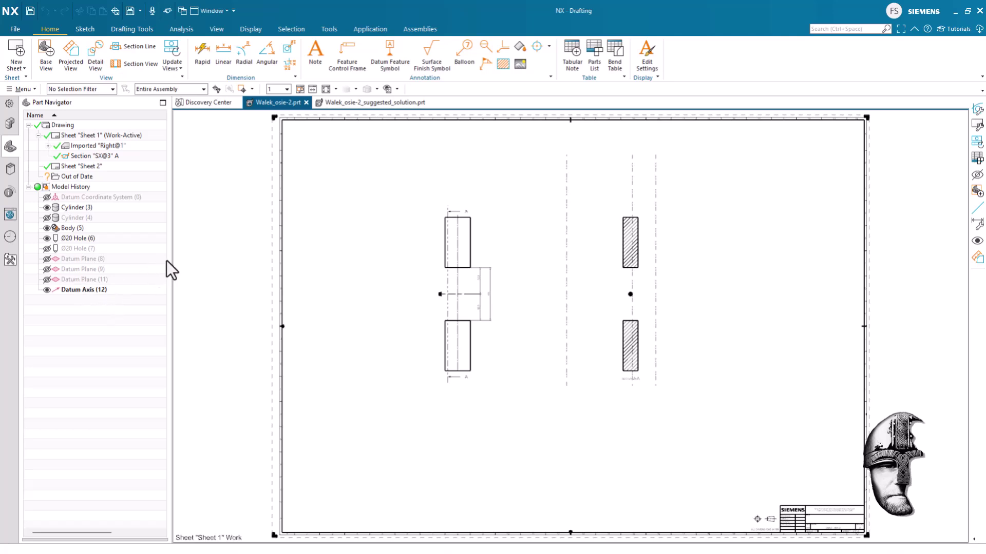
Step: Widen the Part Navigator, switch to Modeling, and orbit to show both cylinders and the datum axis
{"action": "left_click_drag", "start_coordinate": [170, 260], "coordinate": [195, 256]}
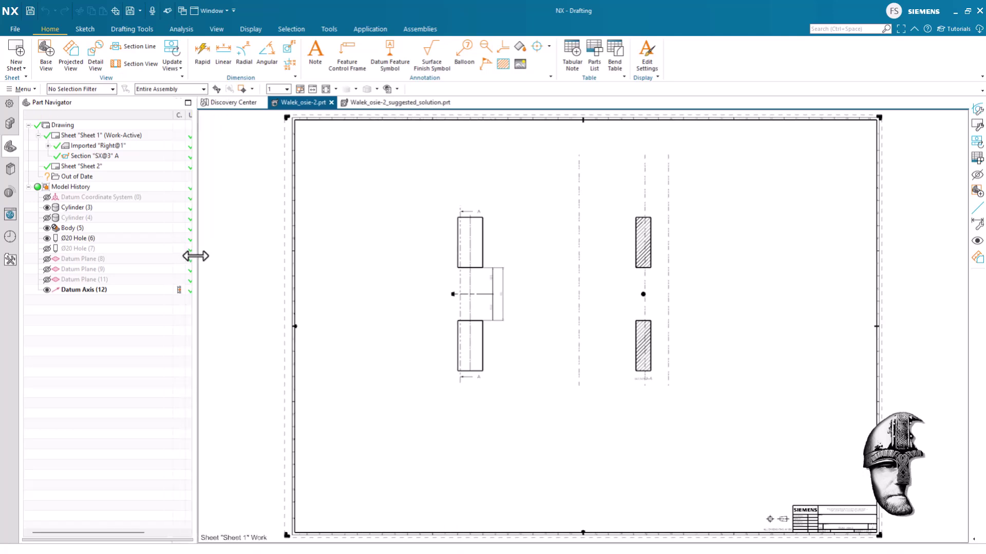
{"action": "left_click", "coordinate": [377, 30]}
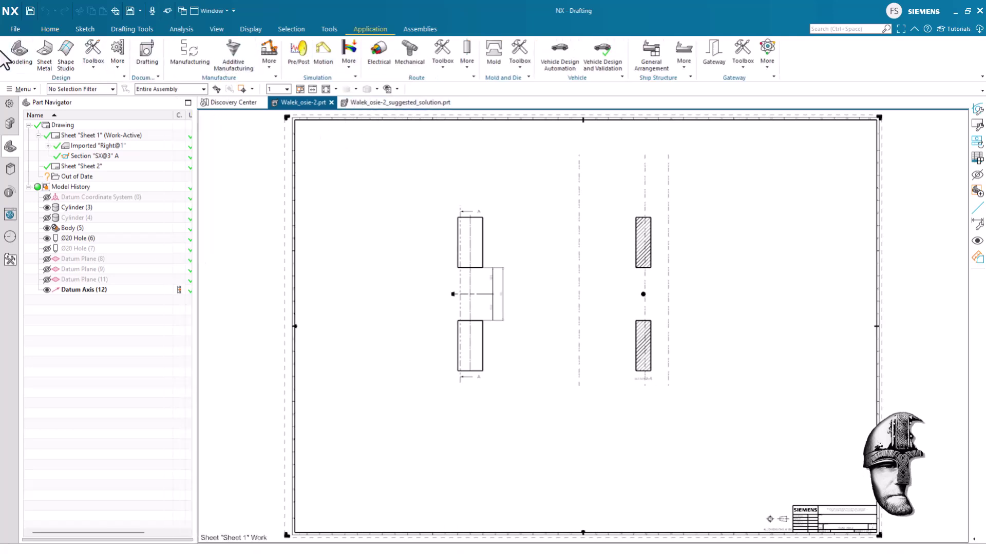
{"action": "left_click", "coordinate": [18, 53]}
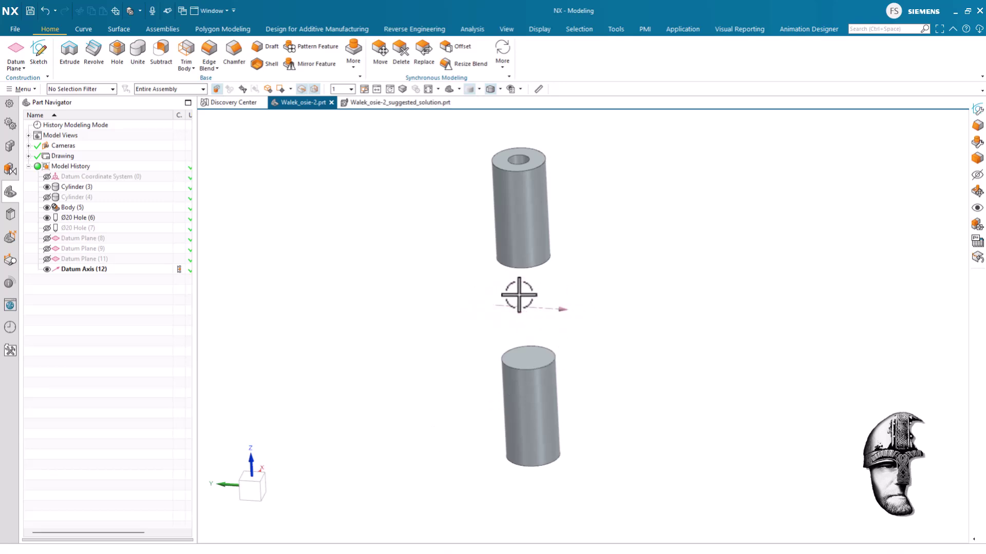
{"action": "mouse_move", "coordinate": [528, 352]}
{"action": "middle_mouse_down"}
{"action": "mouse_move", "coordinate": [622, 359]}
{"action": "mouse_move", "coordinate": [466, 363]}
{"action": "mouse_move", "coordinate": [524, 374]}
{"action": "mouse_move", "coordinate": [220, 288]}
{"action": "mouse_move", "coordinate": [70, 180]}
{"action": "mouse_move", "coordinate": [147, 236]}
{"action": "mouse_move", "coordinate": [78, 208]}
{"action": "middle_mouse_up"}
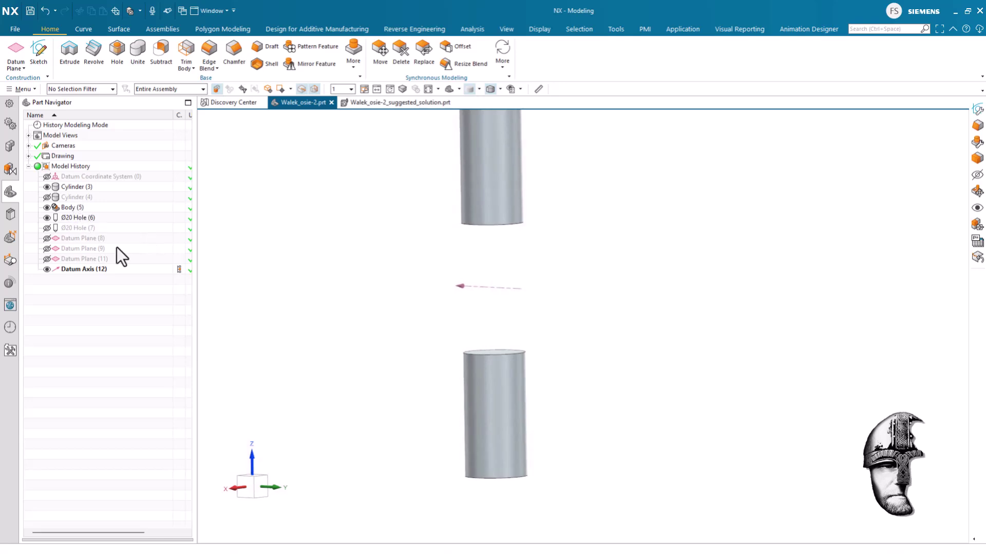
{"action": "mouse_move", "coordinate": [116, 247]}
{"action": "middle_mouse_down"}
{"action": "mouse_move", "coordinate": [161, 276]}
{"action": "mouse_move", "coordinate": [115, 208]}
{"action": "mouse_move", "coordinate": [105, 210]}
{"action": "mouse_move", "coordinate": [534, 224]}
{"action": "mouse_move", "coordinate": [486, 220]}
{"action": "mouse_move", "coordinate": [486, 346]}
{"action": "mouse_move", "coordinate": [637, 189]}
{"action": "middle_mouse_up"}
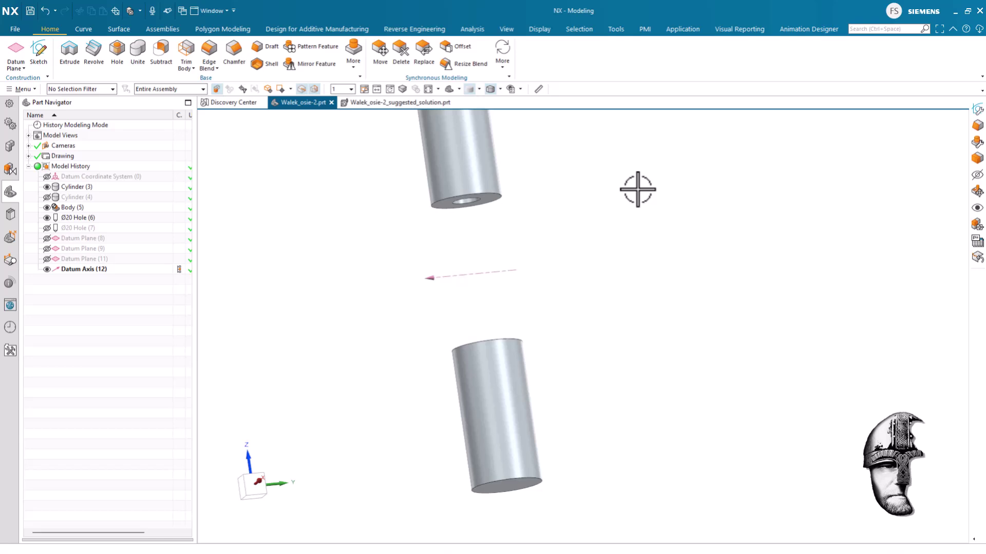
Step: Show Cylinder (4) and Ø20 Hole (7), hide Cylinder (3), and make Ø20 Hole (7) current
{"action": "left_click", "coordinate": [47, 198]}
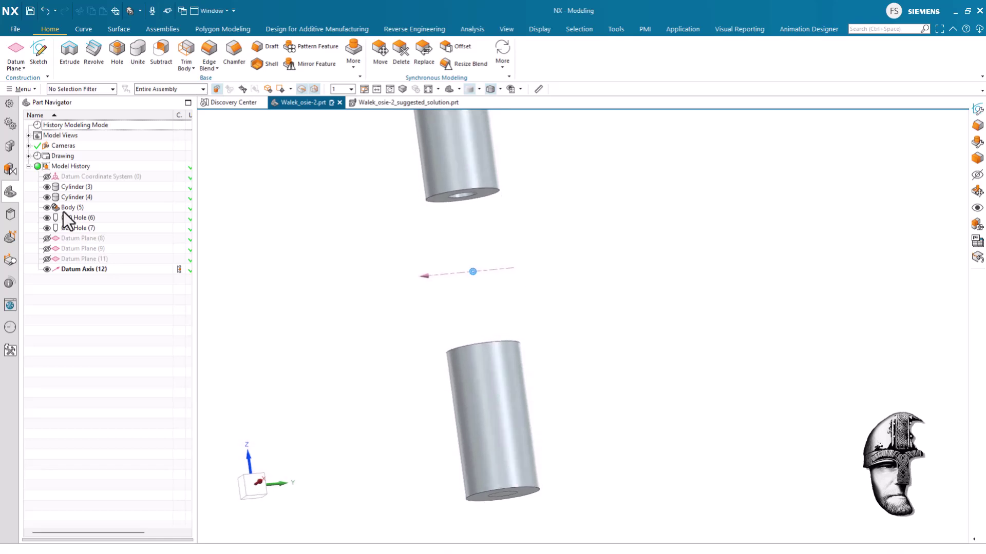
{"action": "middle_click_drag", "start_coordinate": [288, 301], "coordinate": [334, 334]}
{"action": "left_click", "coordinate": [96, 190]}
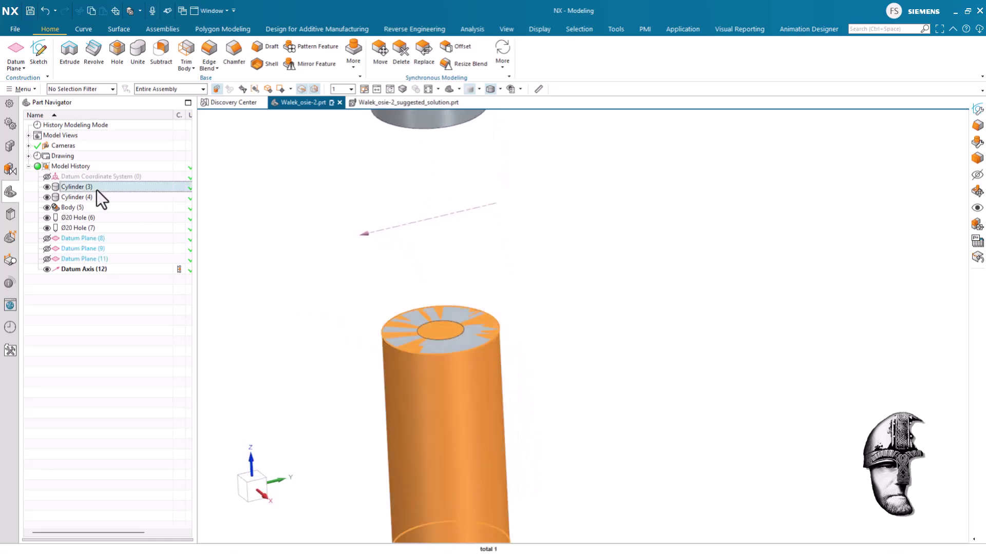
{"action": "left_click", "coordinate": [47, 186]}
{"action": "middle_click_drag", "start_coordinate": [693, 308], "coordinate": [488, 277]}
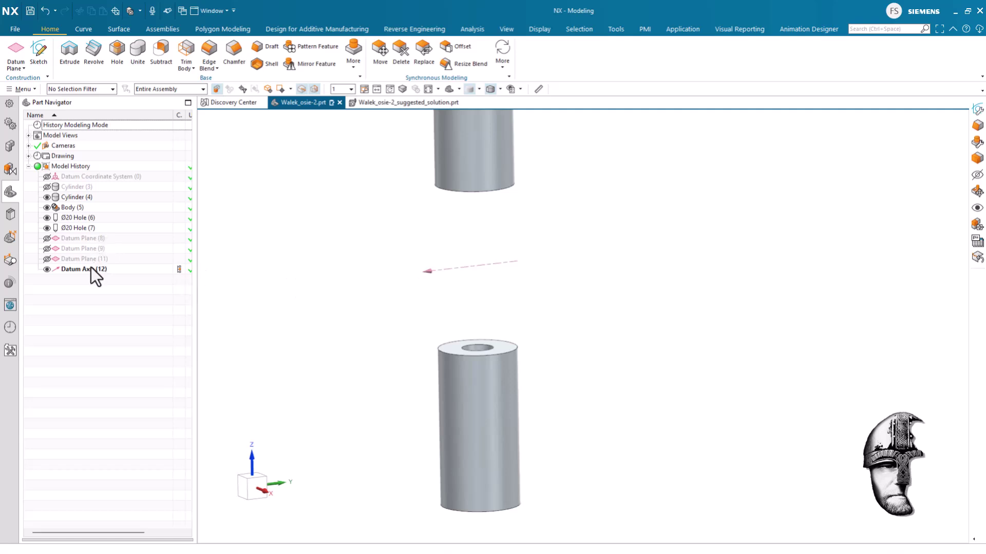
{"action": "left_click", "coordinate": [178, 229]}
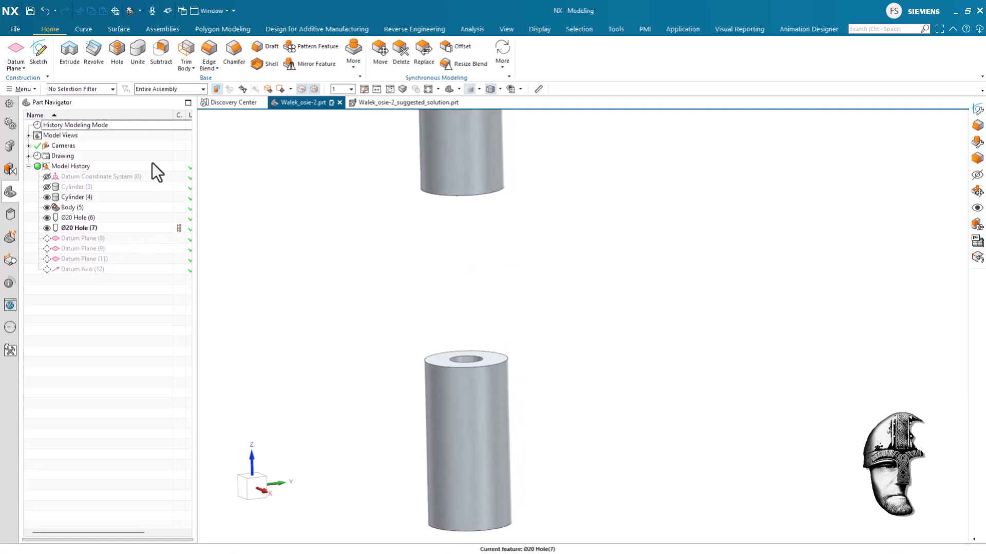
{"action": "left_click", "coordinate": [81, 29]}
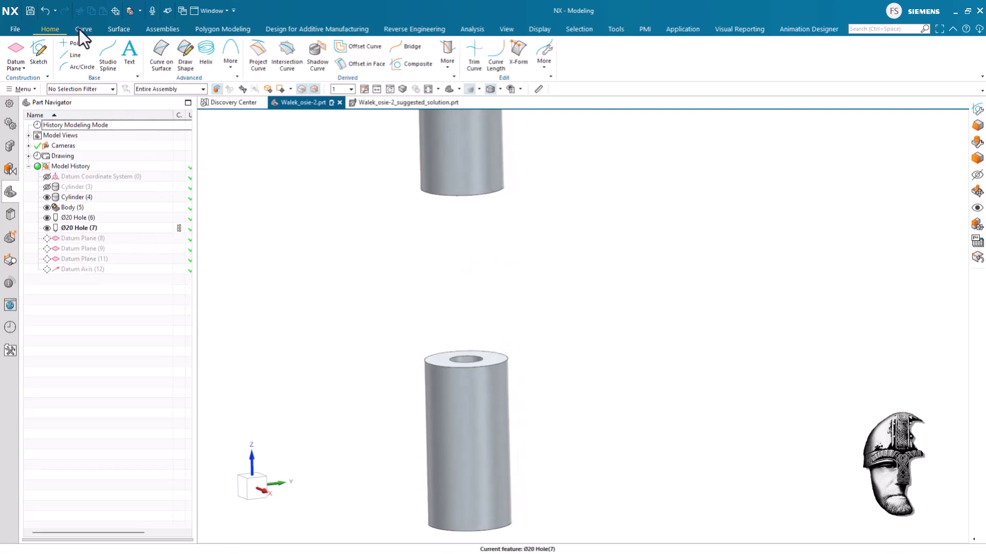
Step: Start a line with a Between Two Points start, picking points on both cylinders
{"action": "left_click", "coordinate": [79, 56]}
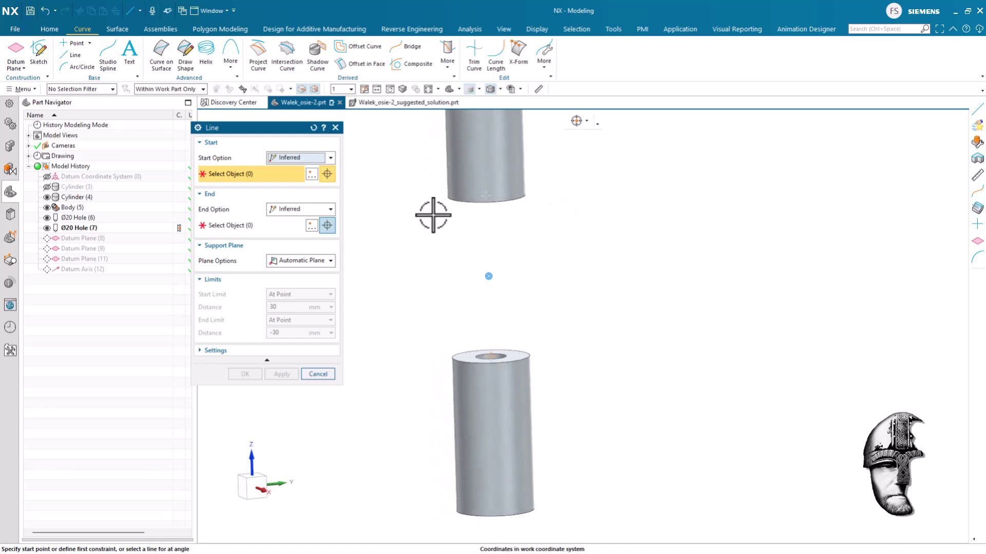
{"action": "key", "text": "Escape"}
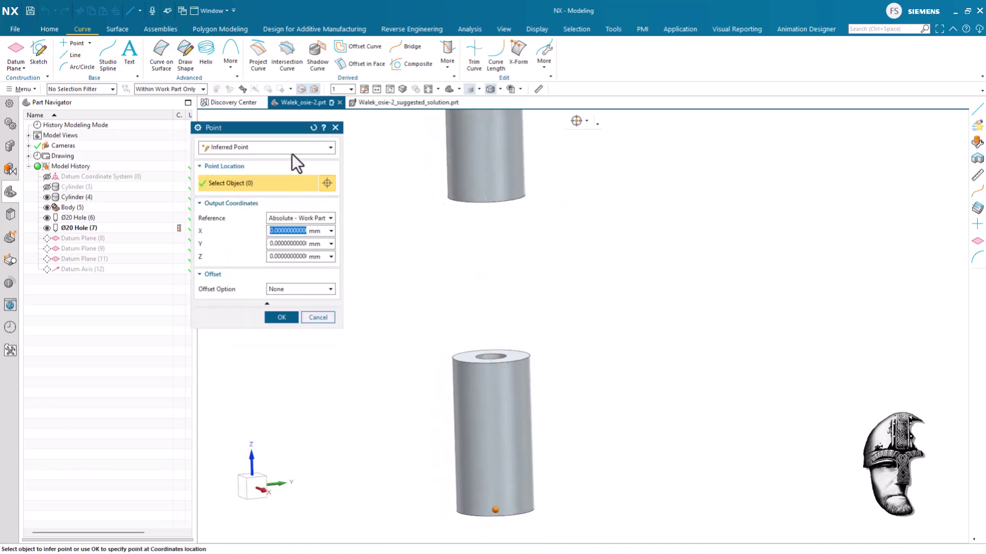
{"action": "left_click", "coordinate": [330, 147]}
{"action": "left_click", "coordinate": [266, 273]}
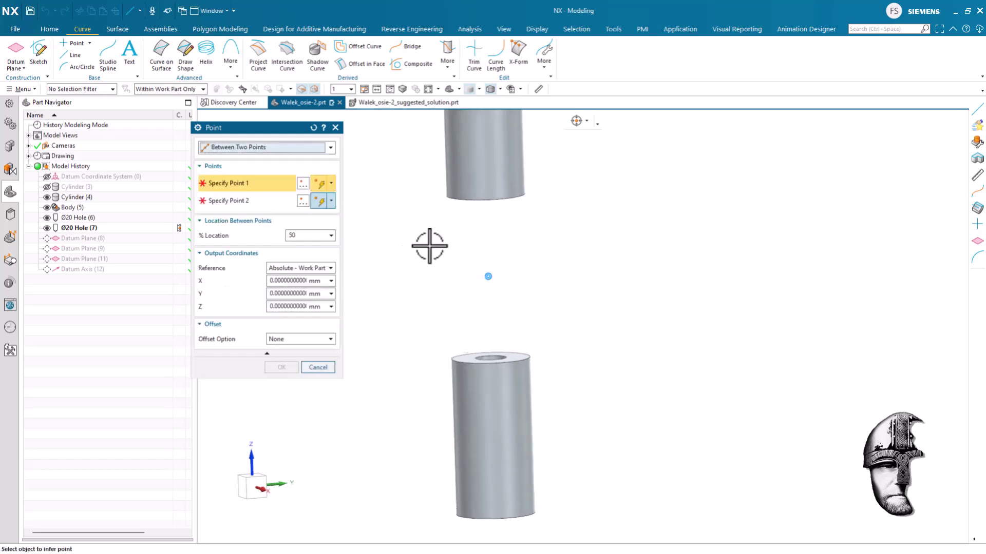
{"action": "left_click", "coordinate": [513, 188]}
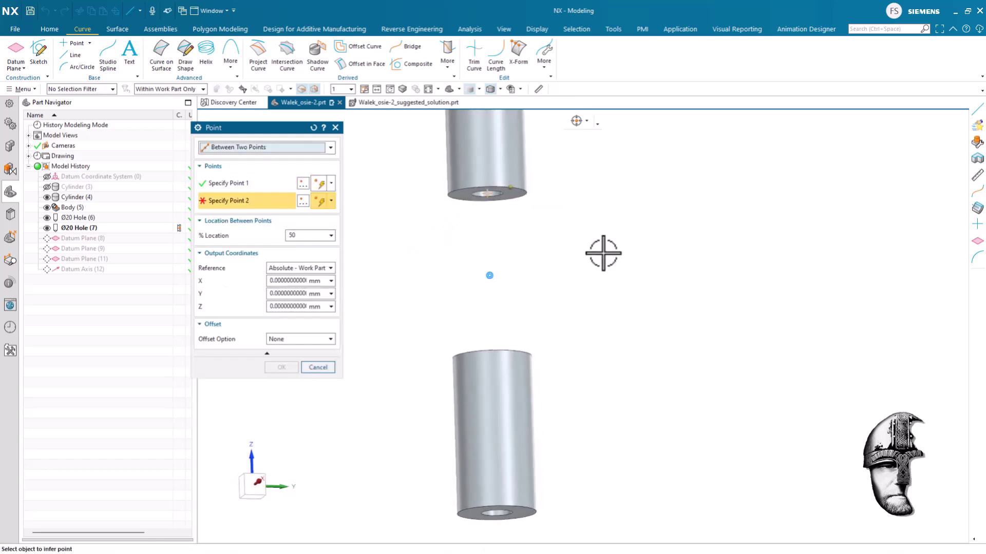
{"action": "left_click", "coordinate": [517, 352]}
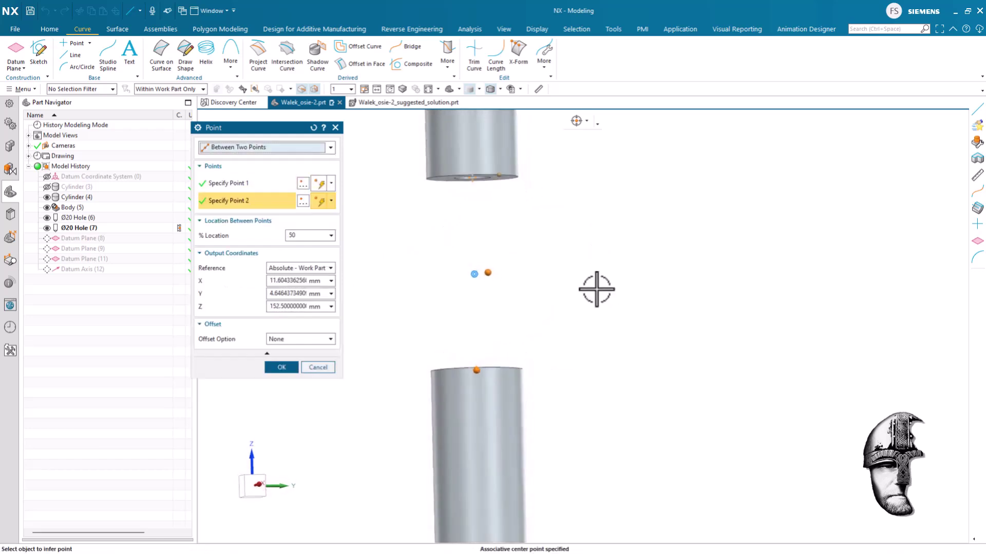
Step: Repick the first point at the upper cylinder's end-edge centre and accept the midpoint start
{"action": "left_click", "coordinate": [278, 182]}
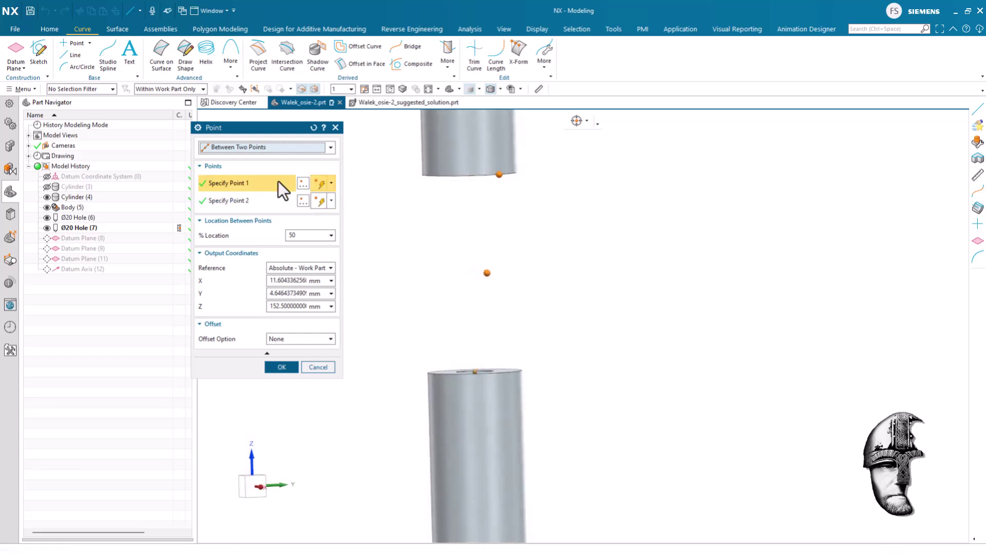
{"action": "middle_click_drag", "start_coordinate": [447, 231], "coordinate": [501, 165]}
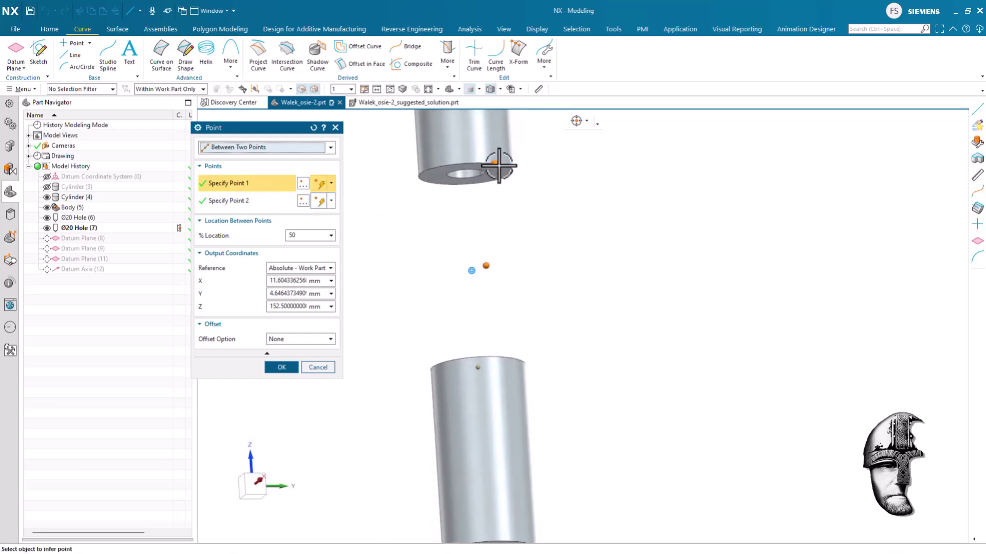
{"action": "left_click", "coordinate": [470, 176]}
{"action": "key", "text": "Home"}
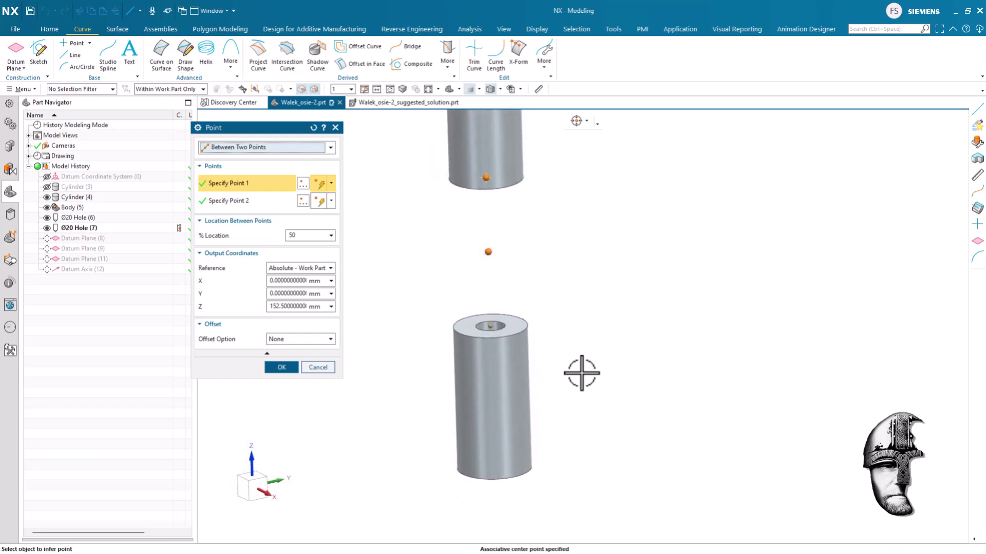
{"action": "middle_click_drag", "start_coordinate": [581, 373], "coordinate": [446, 324]}
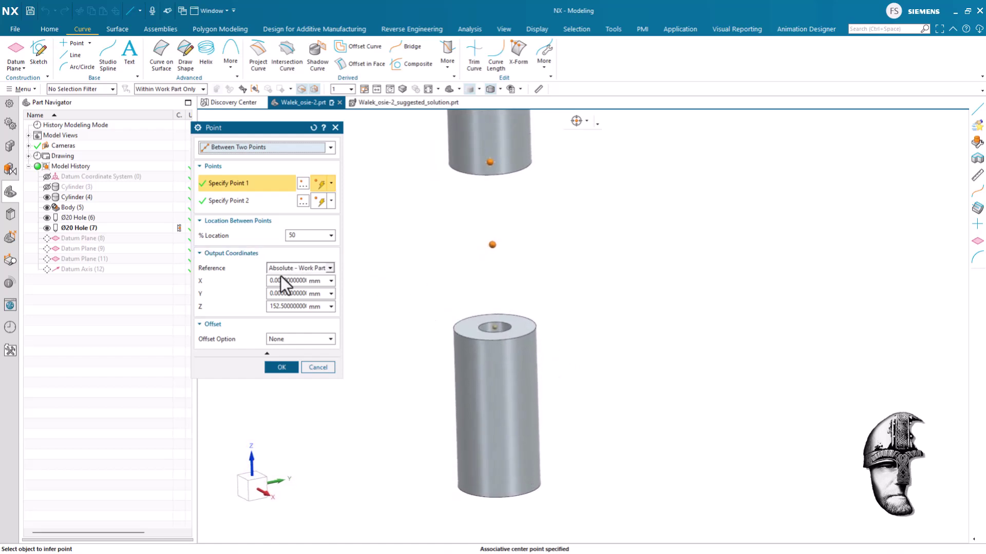
{"action": "left_click", "coordinate": [286, 366]}
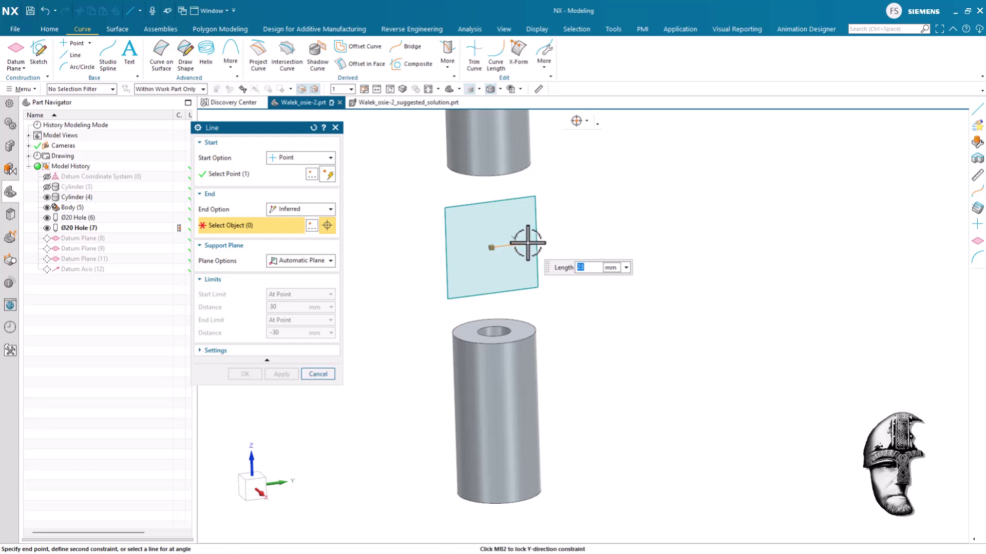
Step: Lock the line along YC with limits from -30 to 30 mm, creating Line (6)
{"action": "middle_click", "coordinate": [557, 245]}
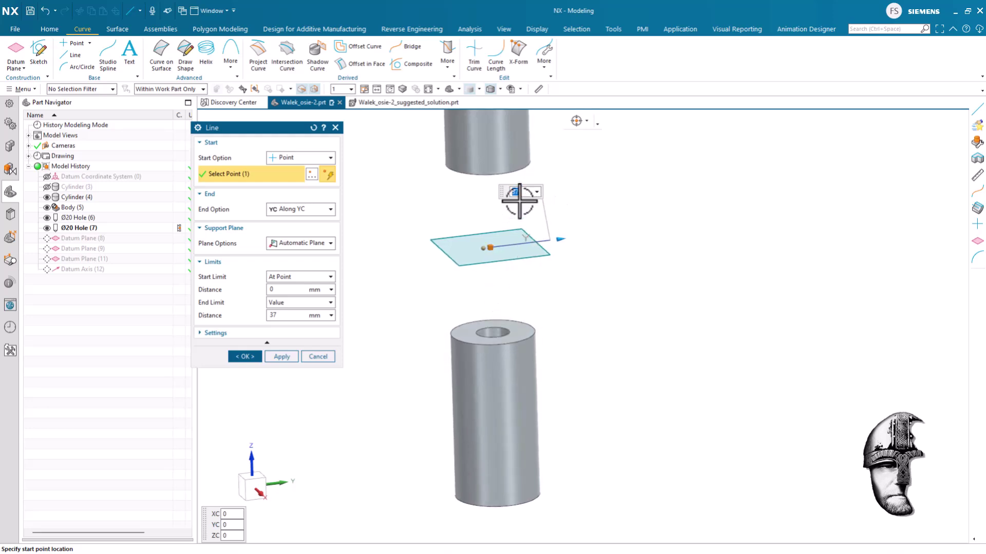
{"action": "type", "text": "30"}
{"action": "key", "text": "Return"}
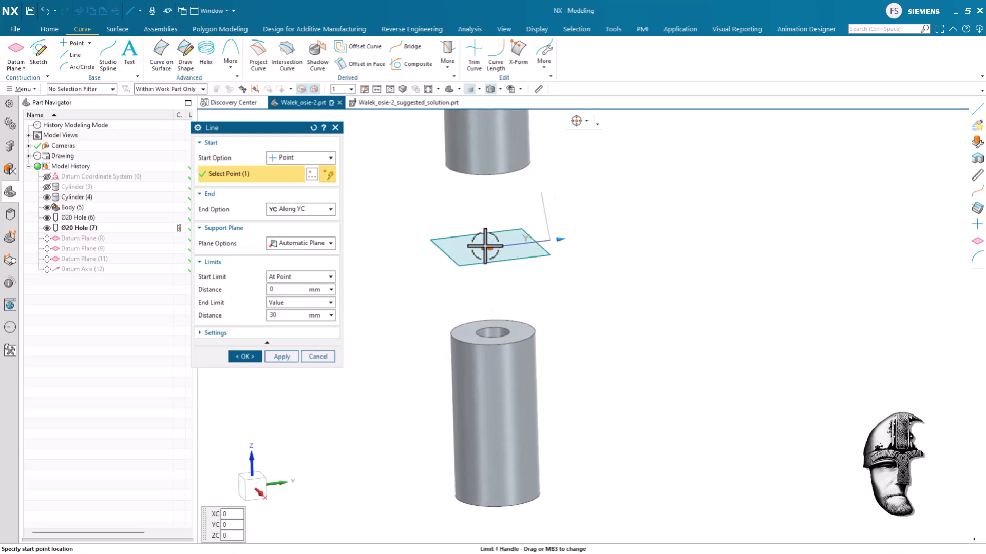
{"action": "left_click", "coordinate": [485, 247]}
{"action": "type", "text": "-"}
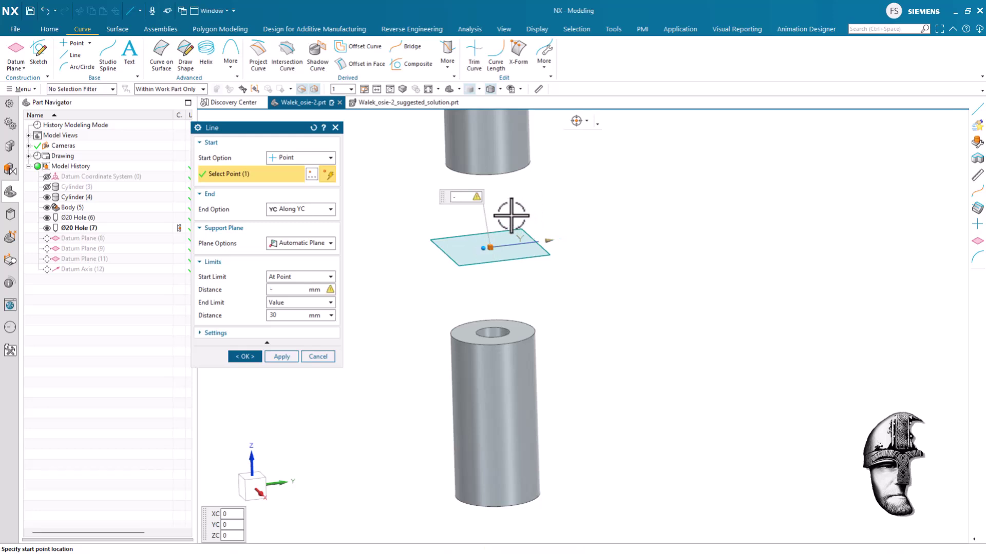
{"action": "type", "text": "30"}
{"action": "key", "text": "Return"}
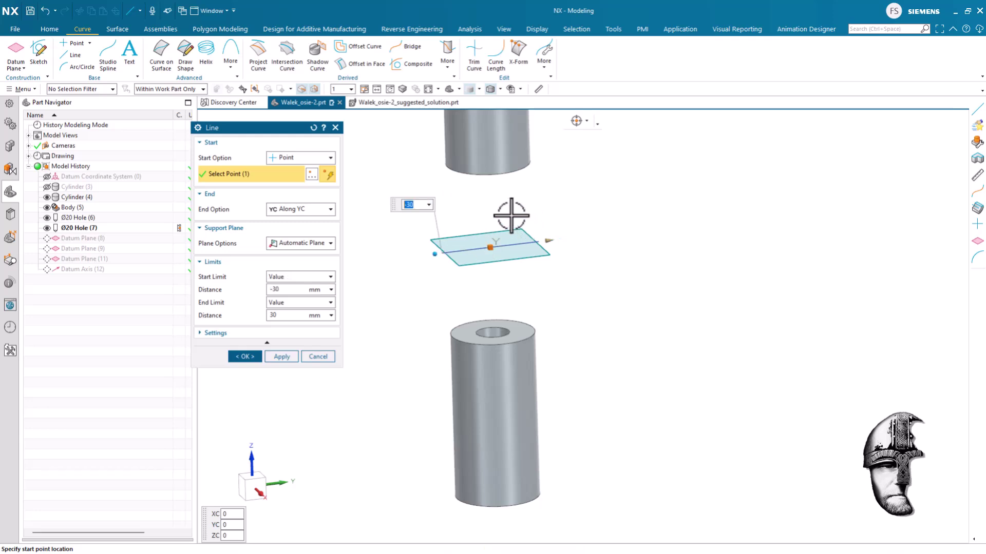
{"action": "left_click", "coordinate": [234, 359]}
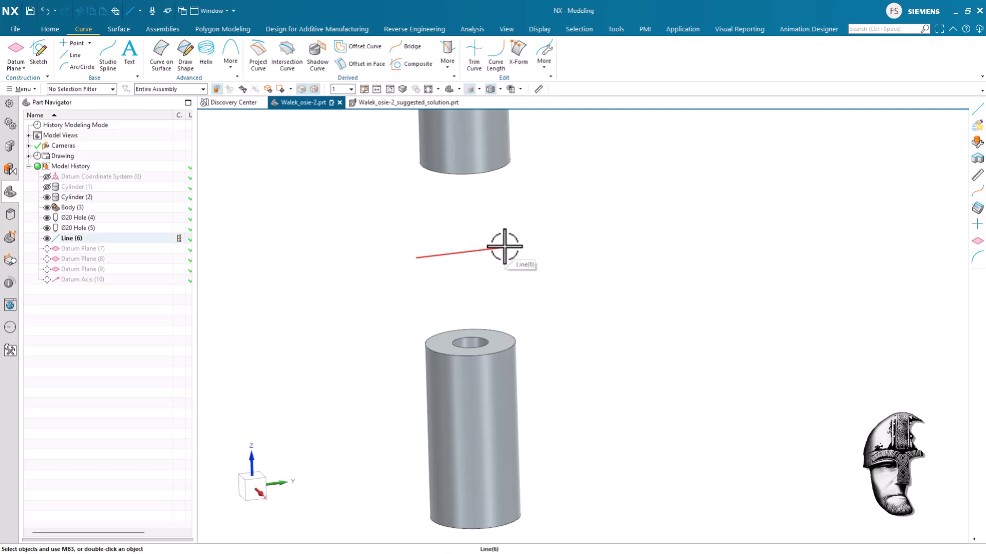
Step: Give Line (6) a 0.35 mm width and a dashed line style via Edit Object Display
{"action": "right_click", "coordinate": [504, 246]}
{"action": "left_click", "coordinate": [542, 235]}
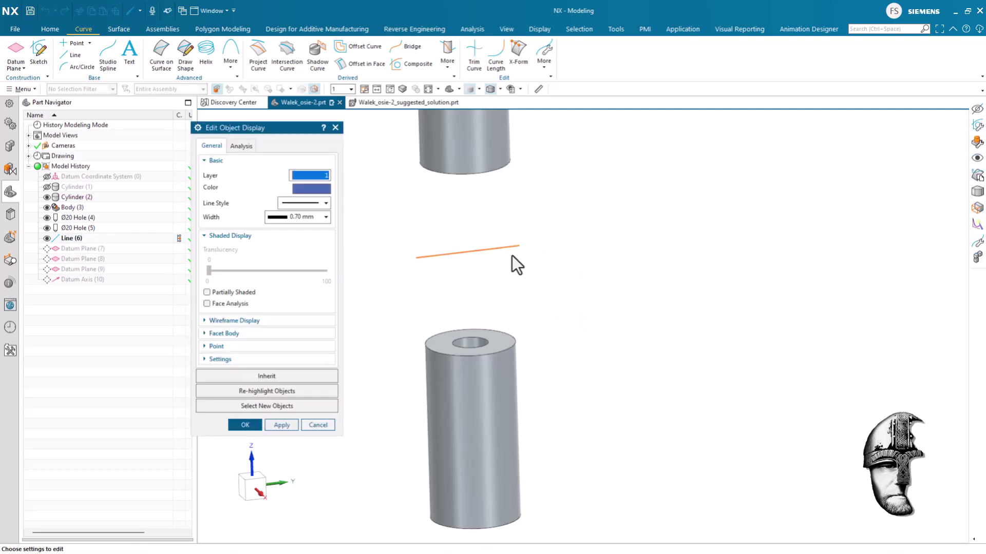
{"action": "left_click", "coordinate": [304, 215]}
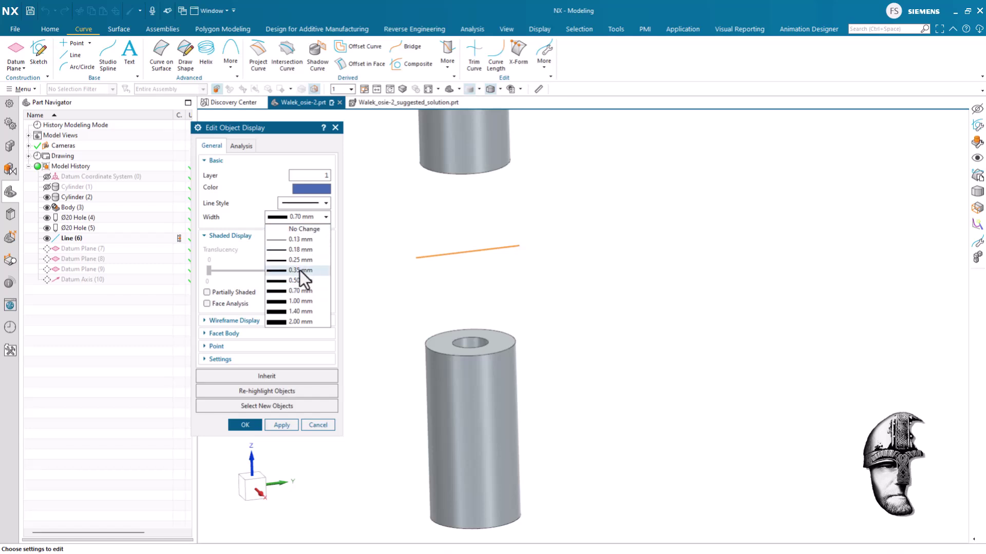
{"action": "left_click", "coordinate": [300, 270]}
{"action": "left_click", "coordinate": [322, 203]}
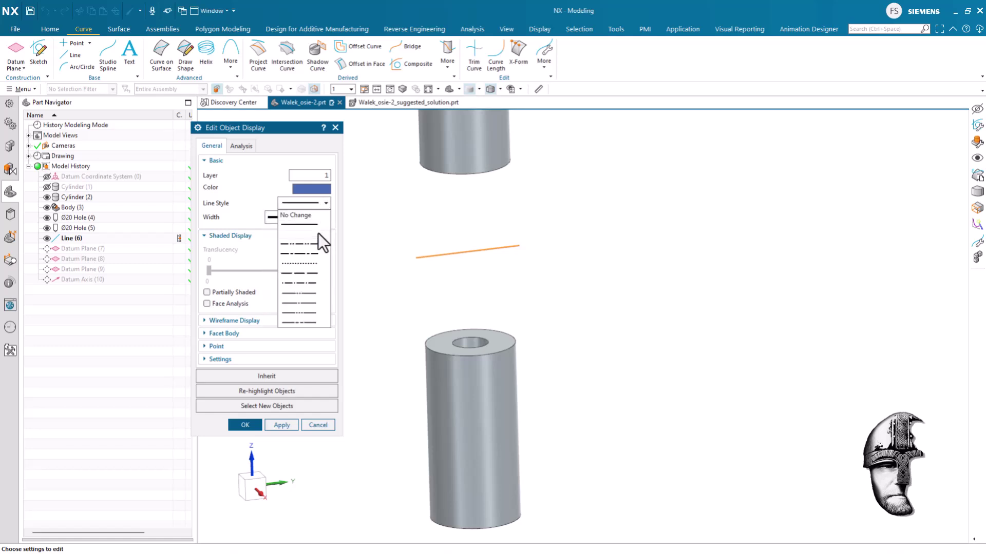
{"action": "left_click", "coordinate": [313, 252]}
{"action": "left_click", "coordinate": [253, 422]}
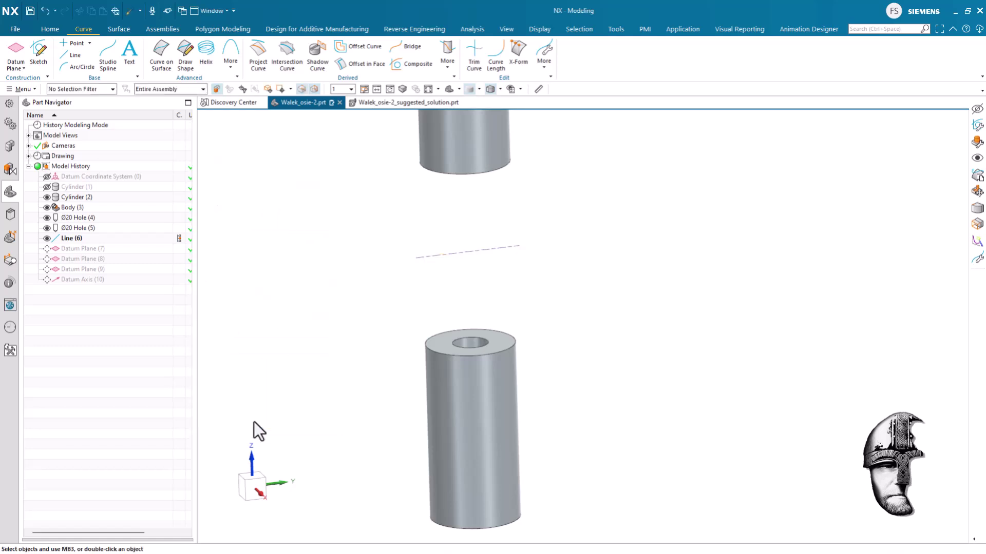
{"action": "scroll", "coordinate": [645, 314], "scroll_direction": "down", "scroll_amount": 3}
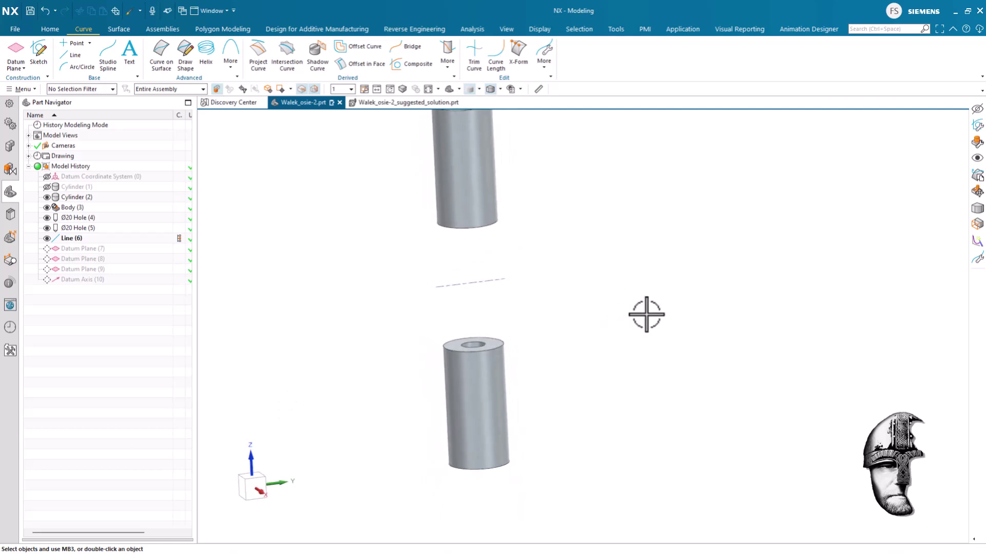
{"action": "scroll", "coordinate": [646, 314], "scroll_direction": "down", "scroll_amount": 3}
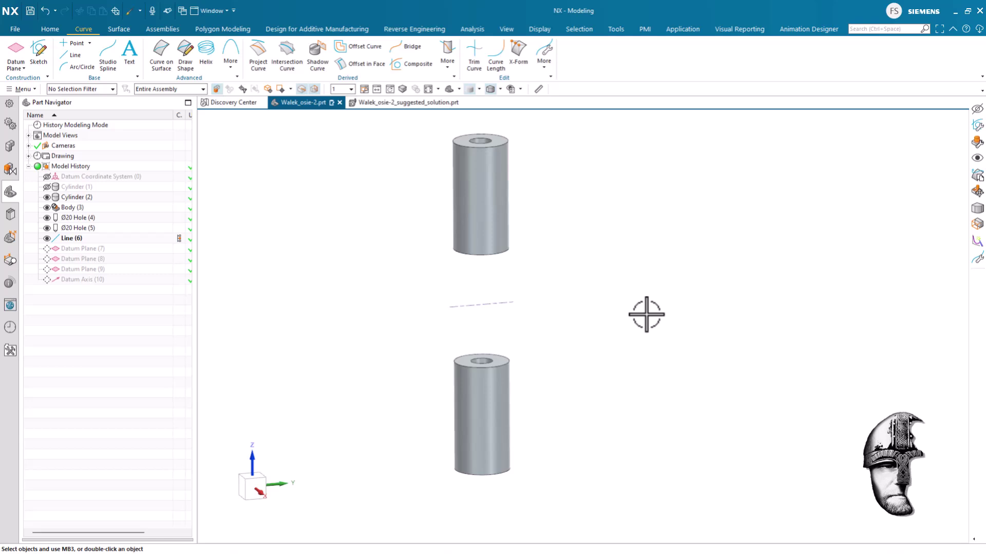
{"action": "mouse_move", "coordinate": [386, 102]}
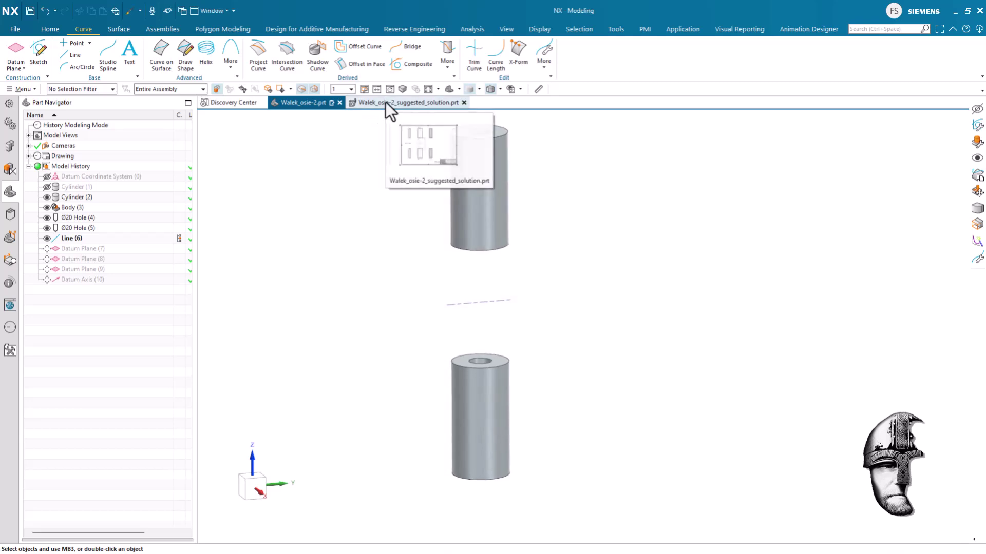
Step: Switch to Walek_osie-2_suggested_solution.prt and inspect Sketch (1) and Revolve (2) in the history
{"action": "left_click", "coordinate": [386, 103]}
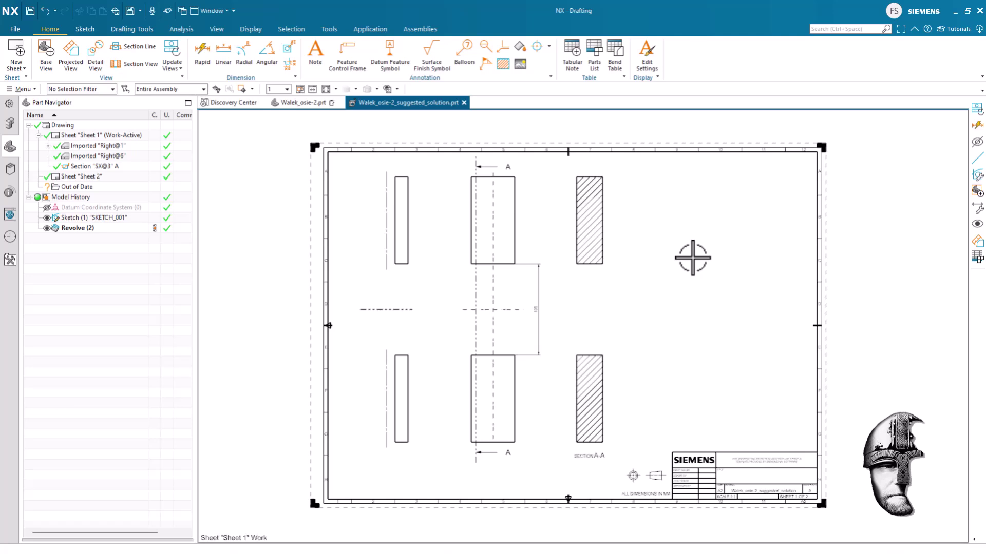
{"action": "left_click", "coordinate": [85, 219]}
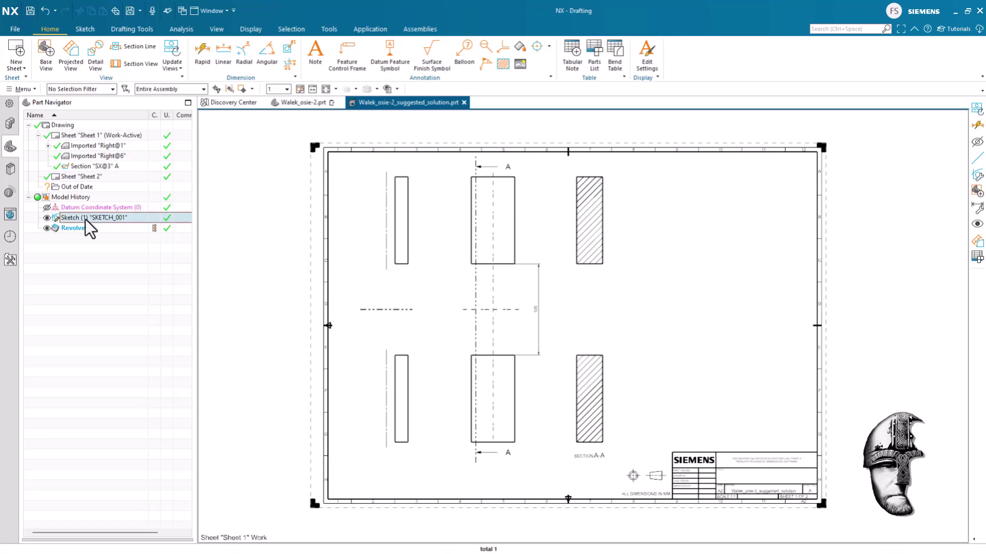
{"action": "left_click", "coordinate": [85, 228]}
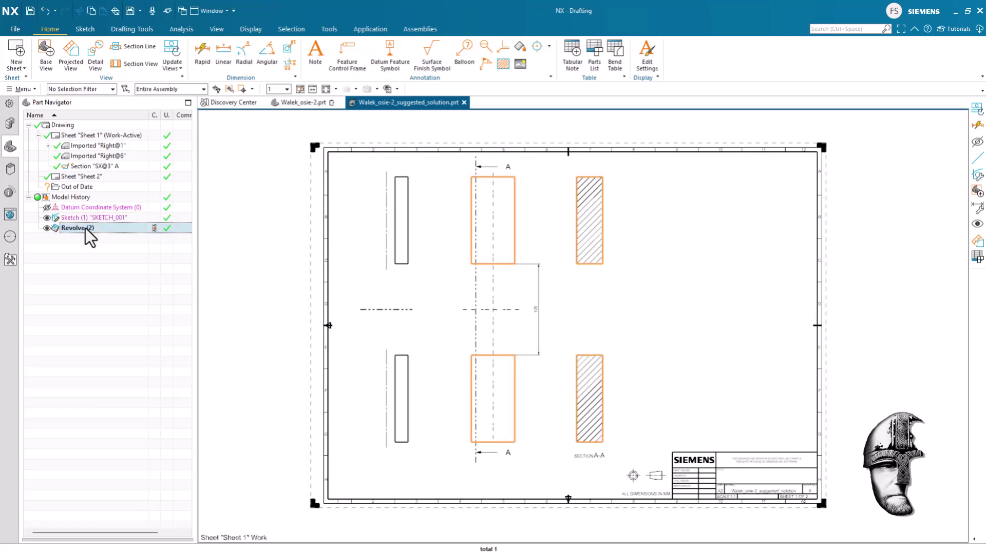
{"action": "key", "text": "Escape"}
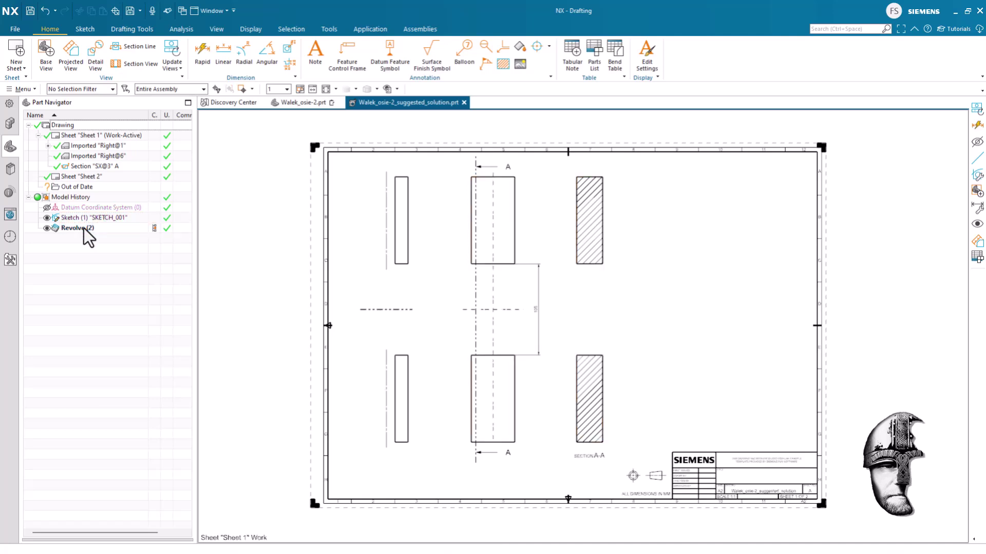
Step: In Modeling, make Sketch (1) current, edit it to inspect centerline Line5, then finish the sketch
{"action": "left_click", "coordinate": [371, 29]}
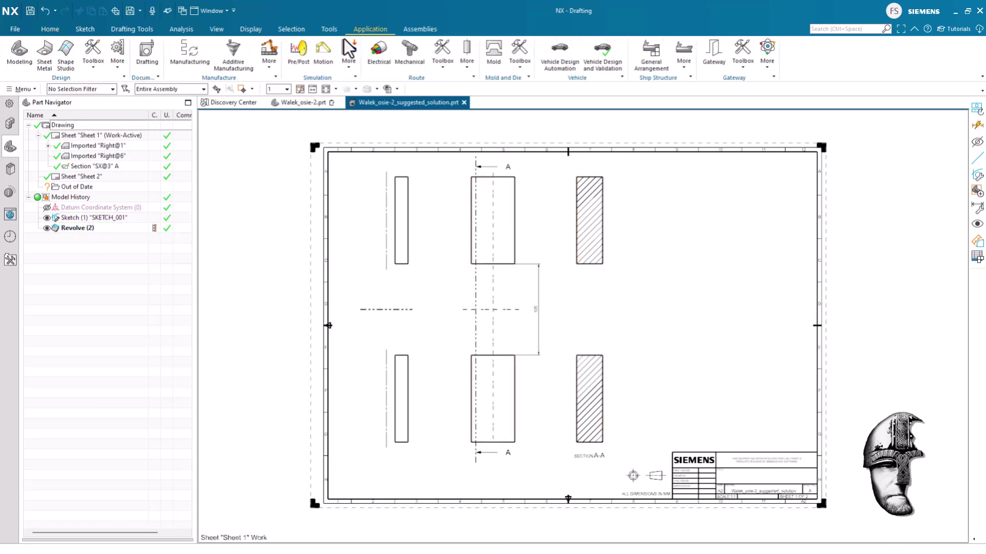
{"action": "left_click", "coordinate": [20, 51]}
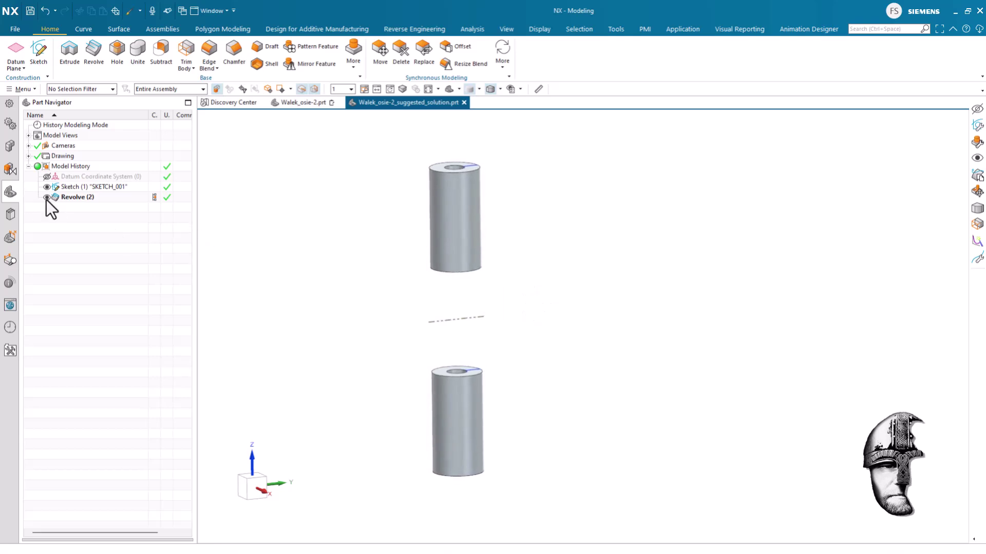
{"action": "double_click", "coordinate": [153, 188]}
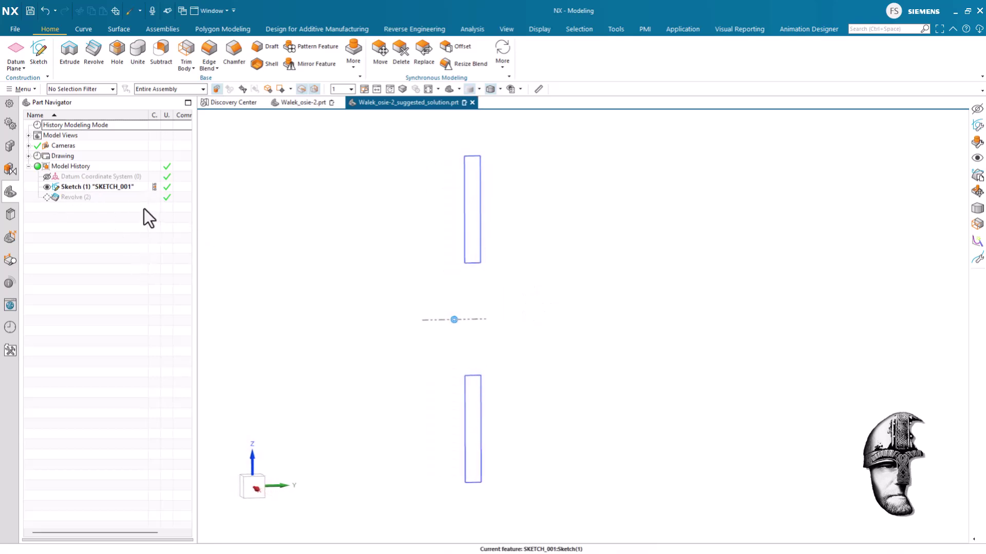
{"action": "double_click", "coordinate": [109, 189]}
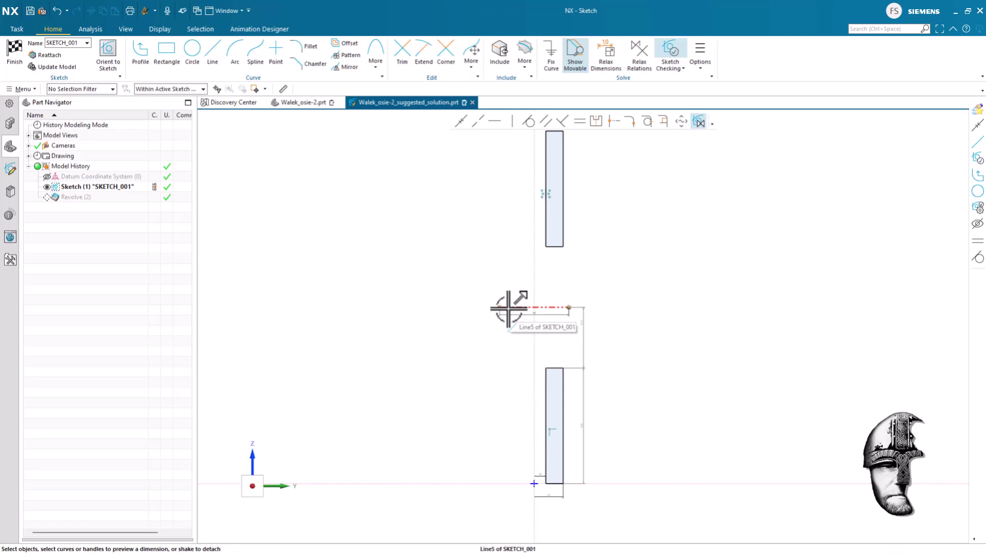
{"action": "left_click", "coordinate": [508, 308]}
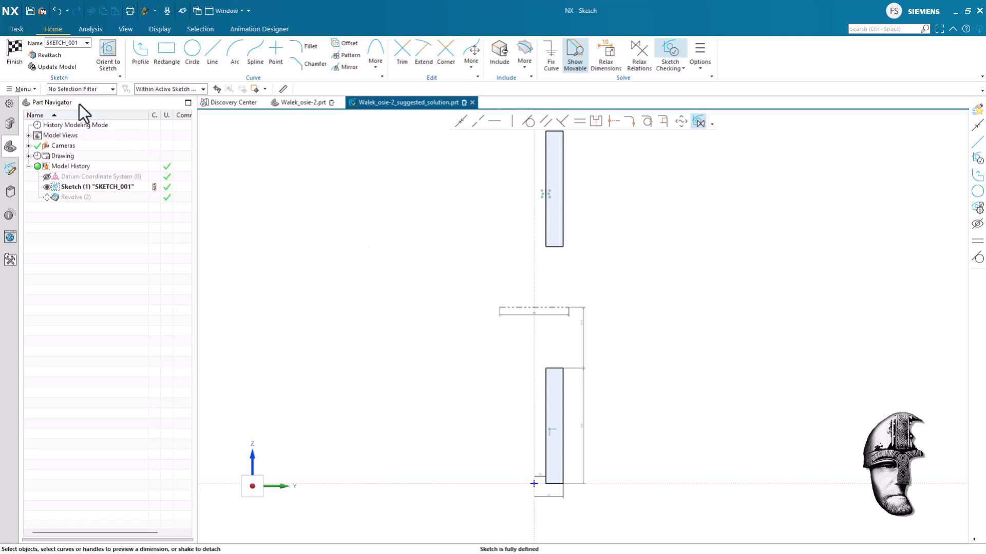
{"action": "left_click", "coordinate": [15, 54]}
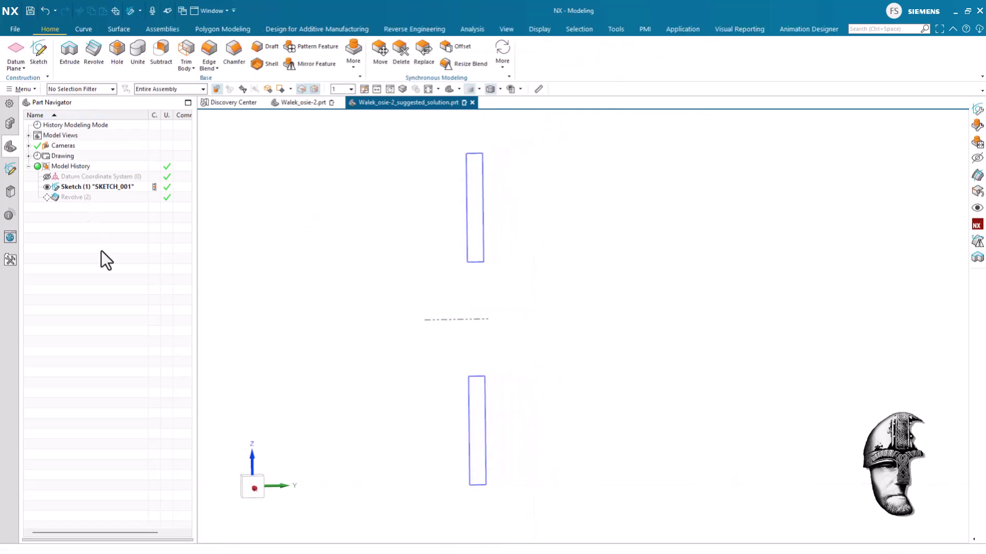
Step: Make Revolve (2) current again and switch back to Drafting
{"action": "left_click", "coordinate": [156, 198]}
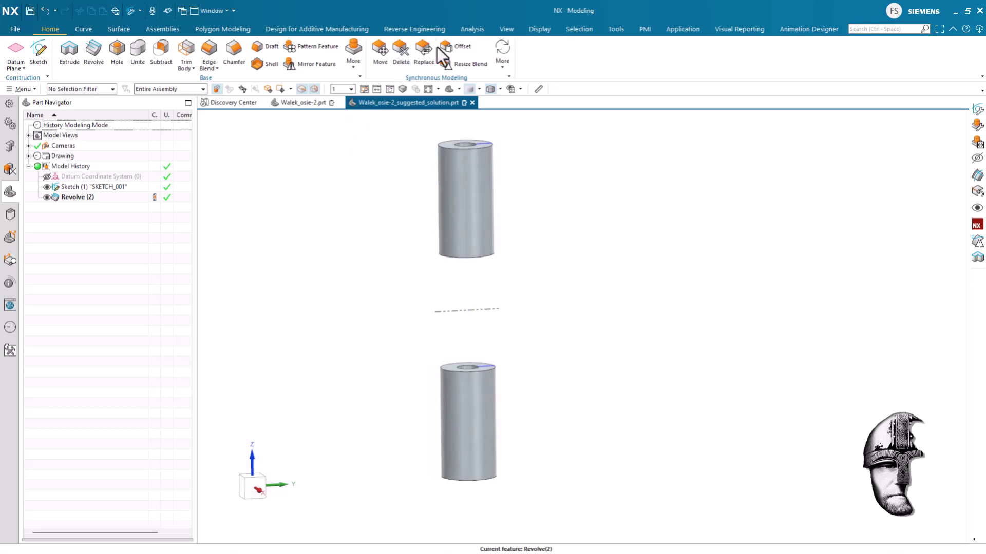
{"action": "left_click", "coordinate": [693, 31]}
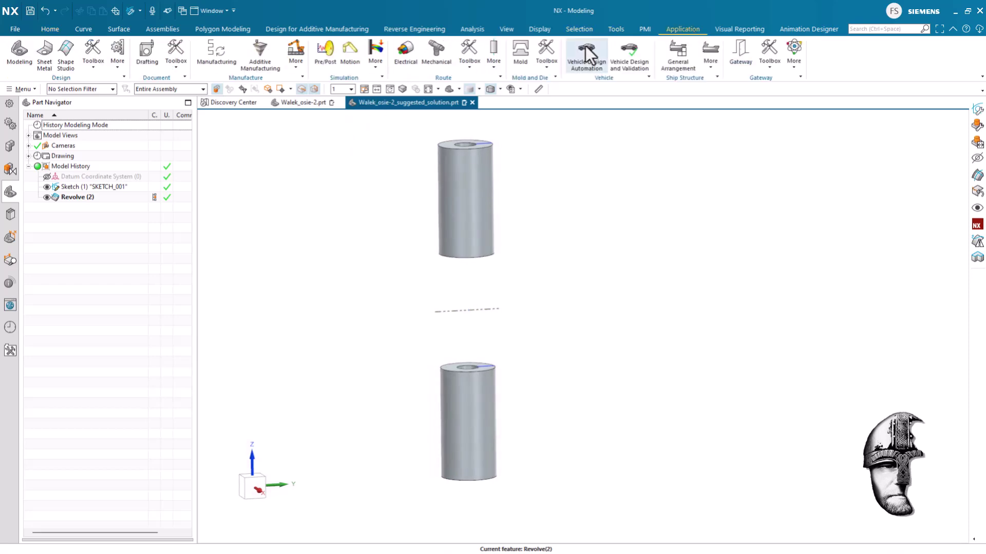
{"action": "left_click", "coordinate": [147, 56]}
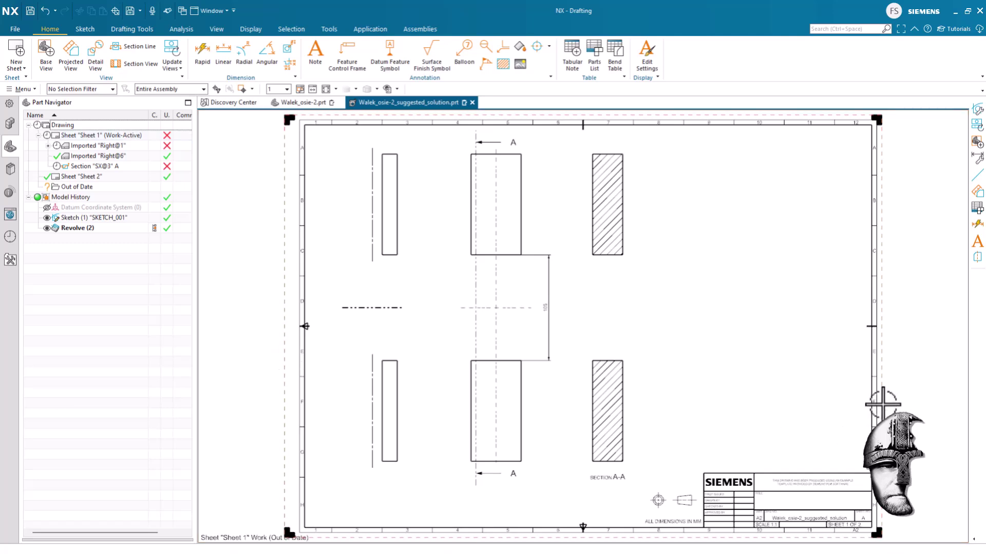
Step: Update Sheet 1 from its Part Navigator context menu so section SX@3 A is current
{"action": "right_click", "coordinate": [96, 135]}
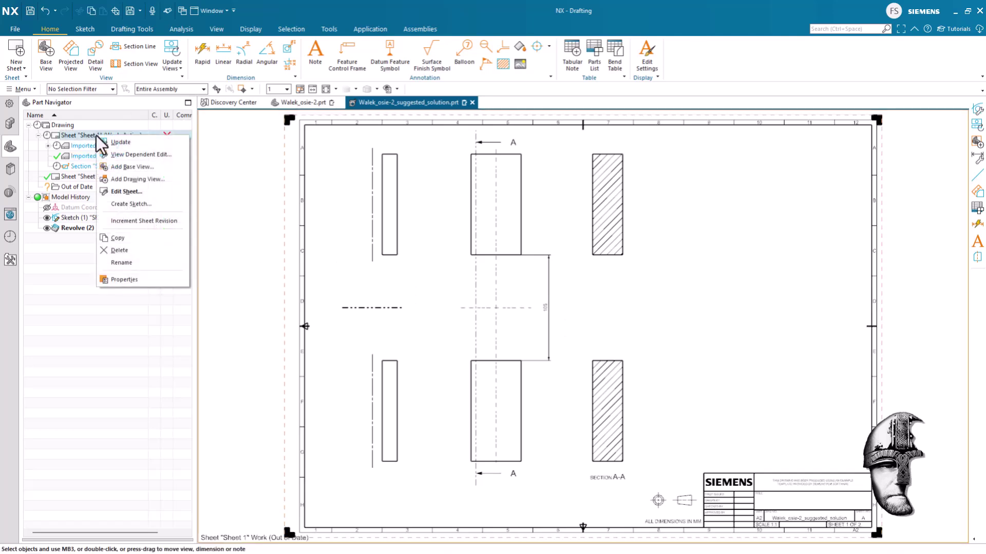
{"action": "left_click", "coordinate": [113, 143]}
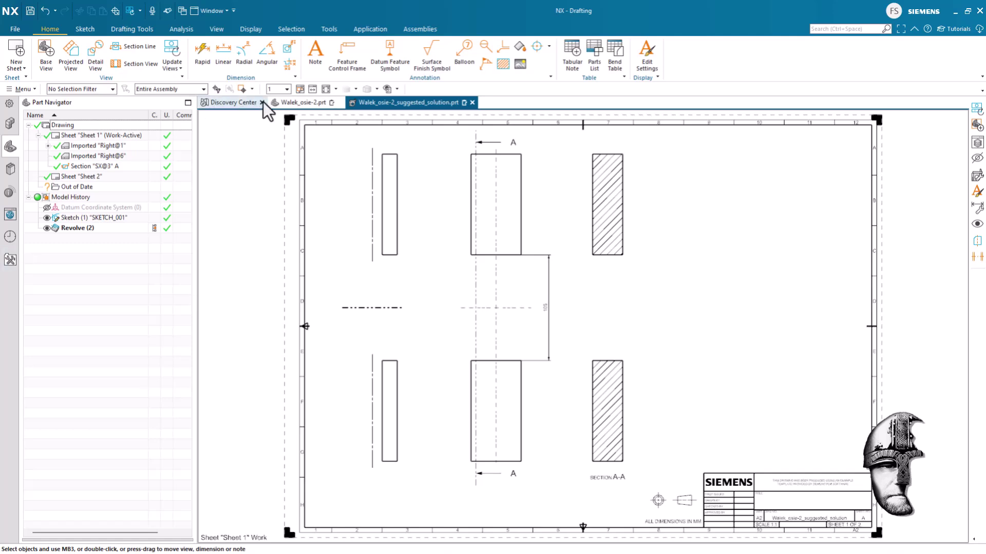
Step: Switch back to the Walek_osie-2.prt tab
{"action": "left_click", "coordinate": [321, 103]}
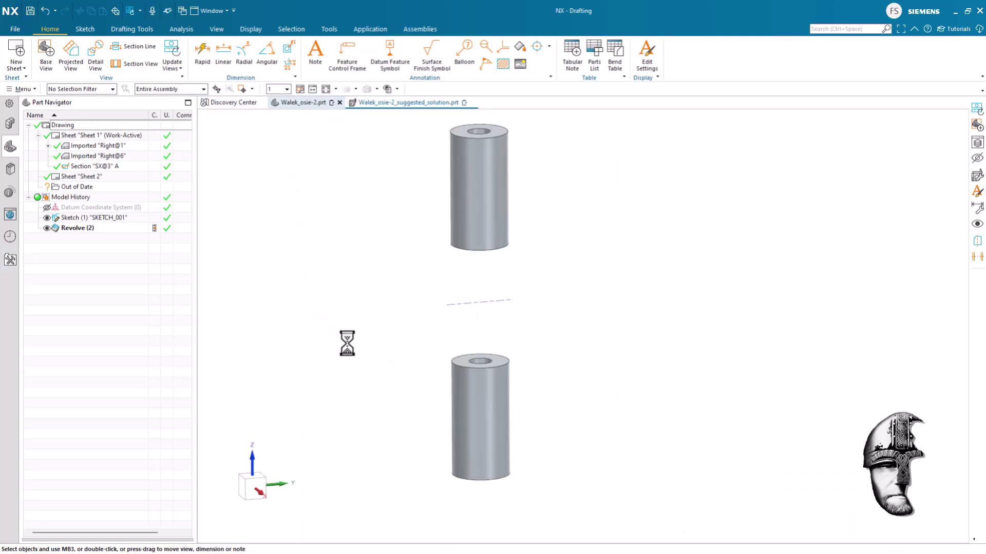